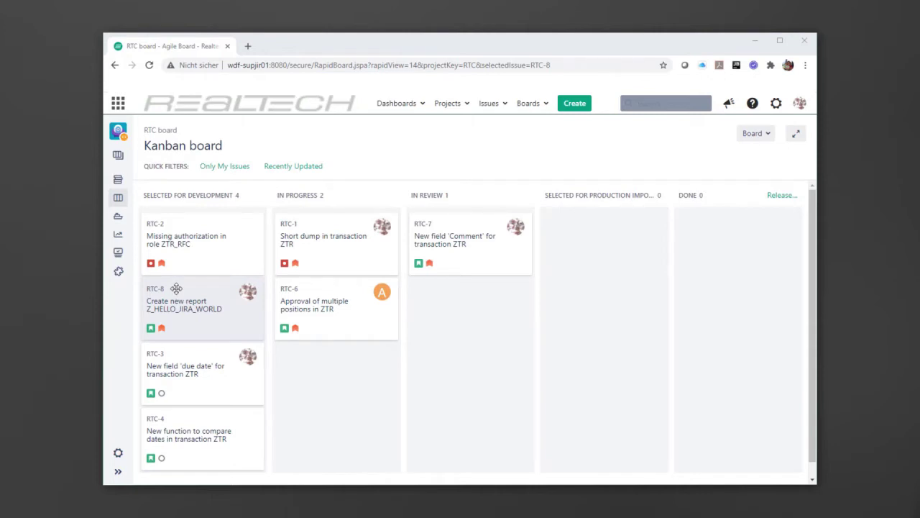
# - Drag card RTC-8 'Create new report Z_HELLO_JIRA_WORLD' from Selected for Development to In Progress
pyautogui.moveTo(176, 288); pyautogui.dragTo(308, 354)
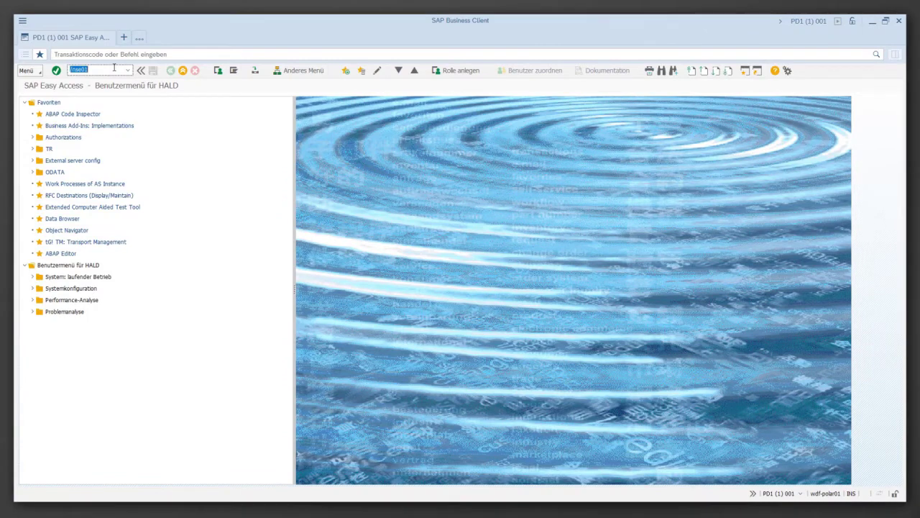
# - In SE01, create and save a workbench request described New report "Hello JIRA World" [RTC-8]
pyautogui.press('Return')
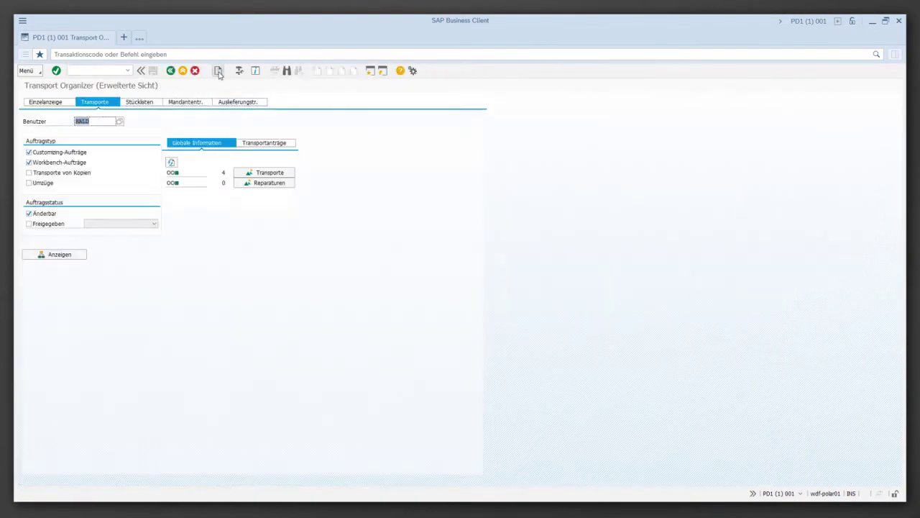
pyautogui.click(219, 71)
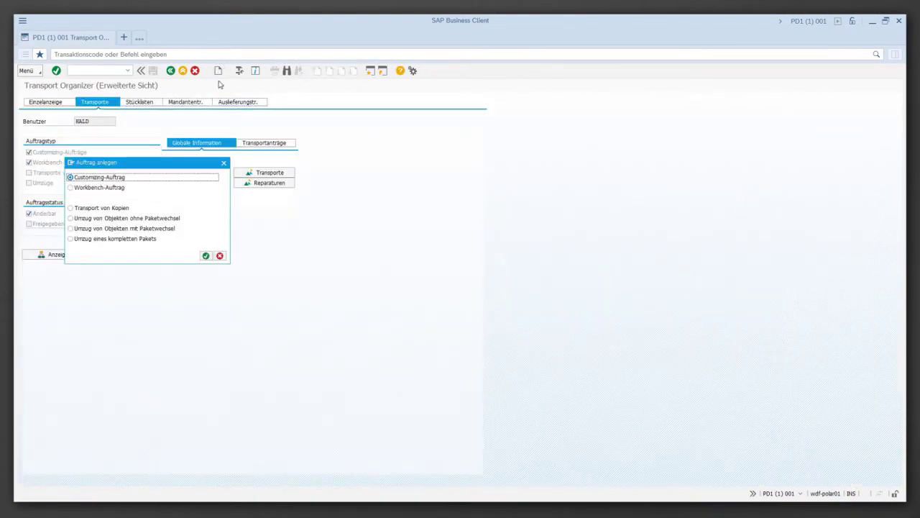
pyautogui.click(124, 188)
pyautogui.click(206, 256)
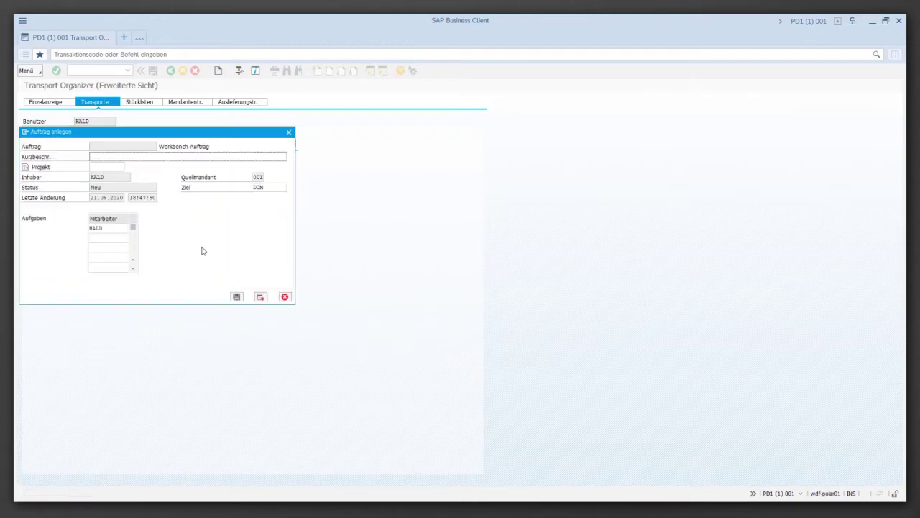
pyautogui.write('New report "Hello JIRA World"')
pyautogui.press('Return')
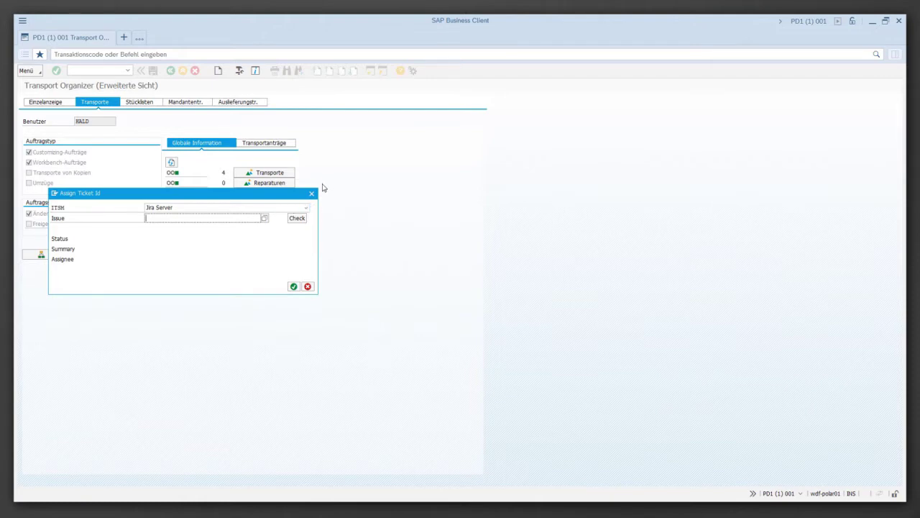
# - Keep Jira Server as the ticket system and assign issue RTC-8 from the Issue value help
pyautogui.click(306, 208)
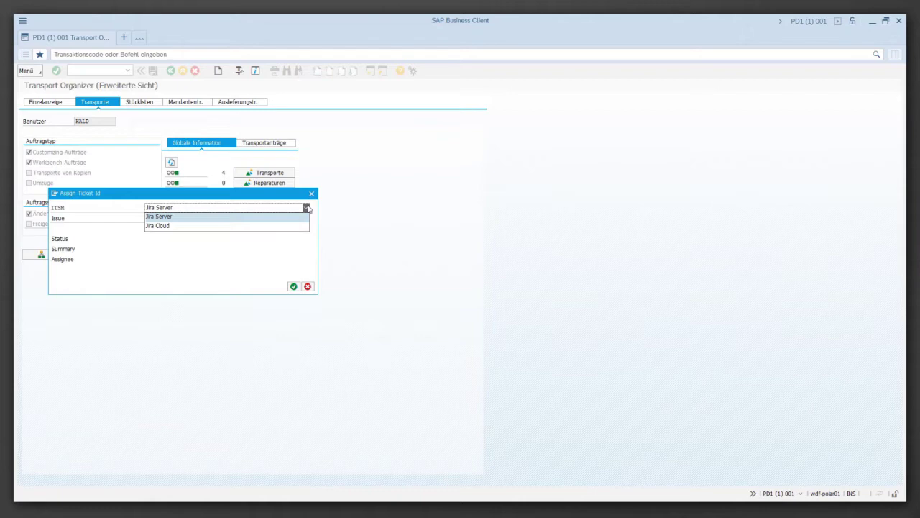
pyautogui.click(308, 248)
pyautogui.click(249, 216)
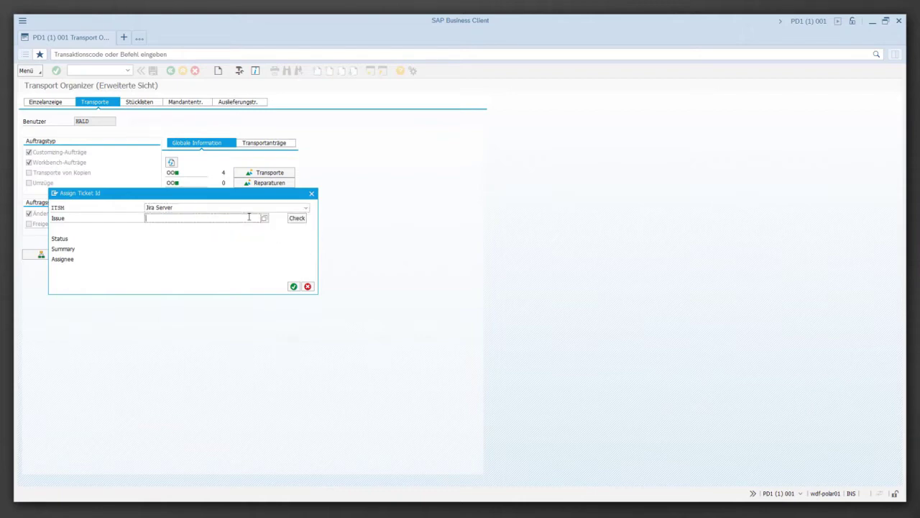
pyautogui.click(264, 218)
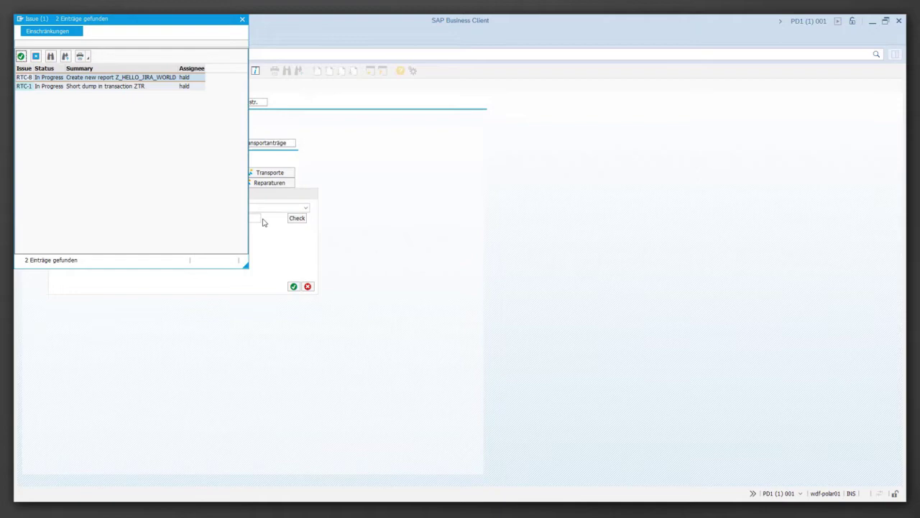
pyautogui.moveTo(166, 31); pyautogui.dragTo(345, 193)
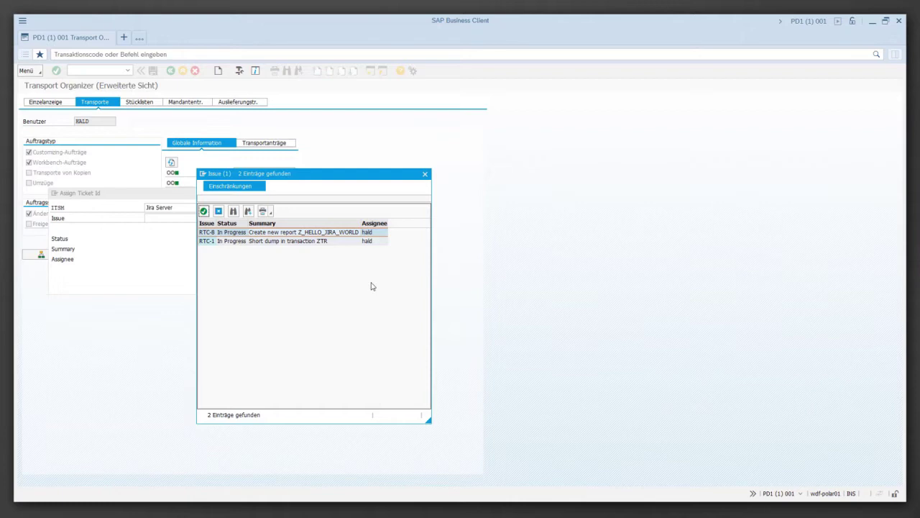
pyautogui.doubleClick(332, 235)
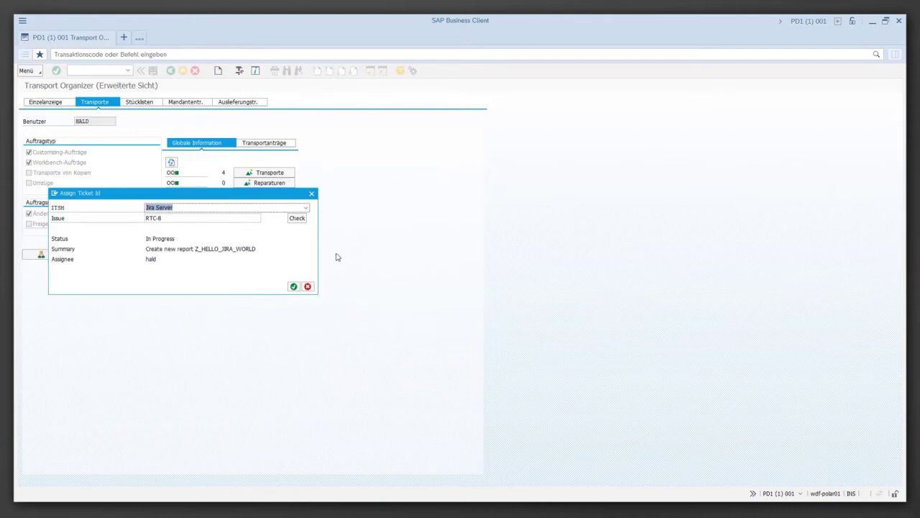
pyautogui.click(294, 287)
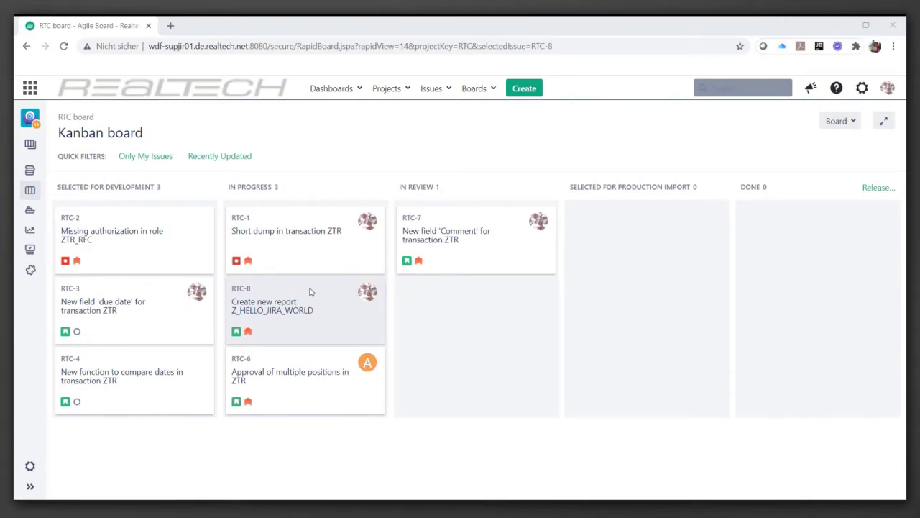
# - Open RTC-8 in a new tab and expand transport PD1K903823 in its Smart Change panel
pyautogui.middleClick(241, 288)
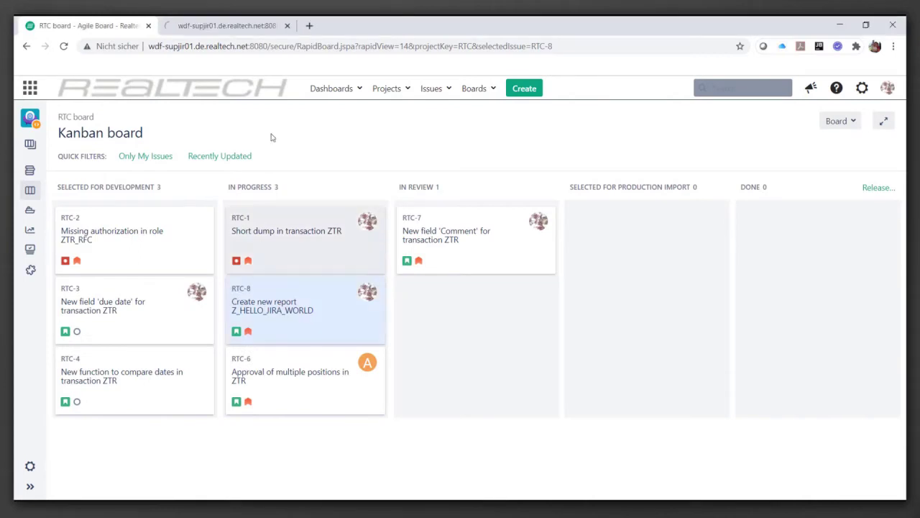
pyautogui.click(223, 25)
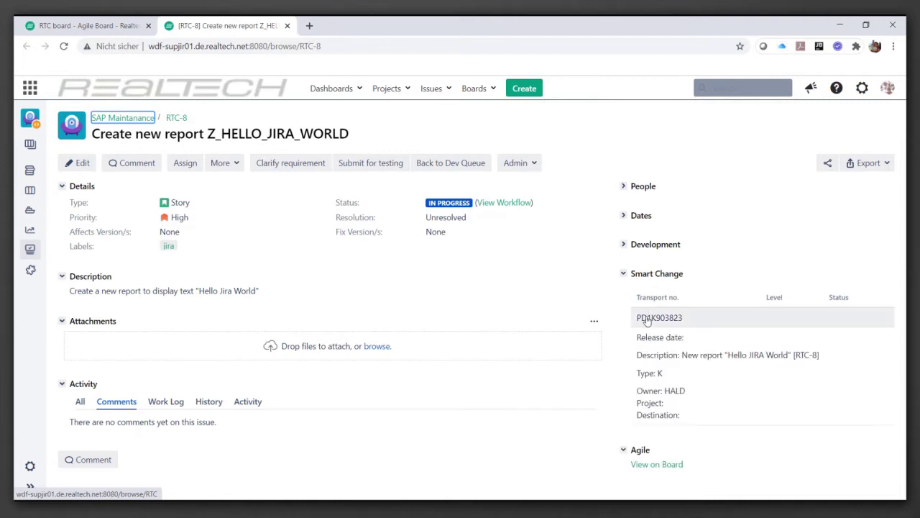
pyautogui.click(647, 317)
# - In se38, create ZTEST_HELLO_WORLD titled Hello World as an Executable program
pyautogui.click(683, 320)
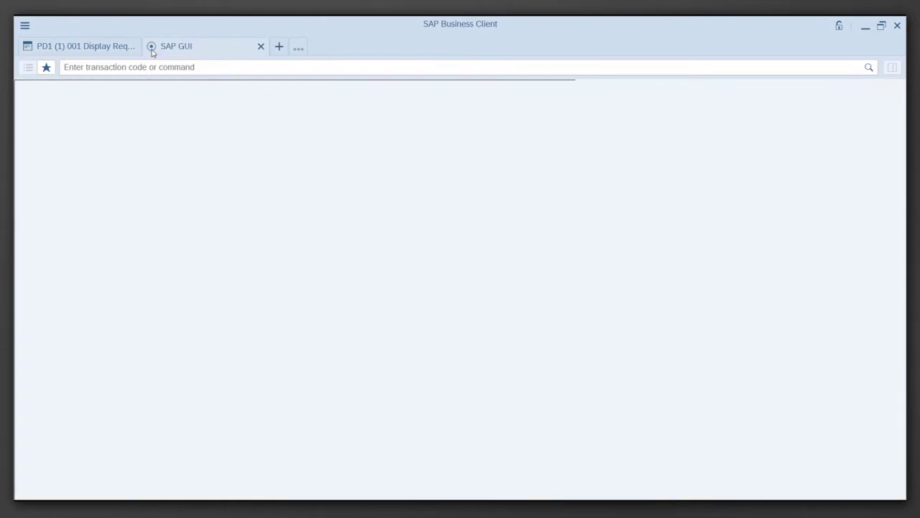
pyautogui.write('se')
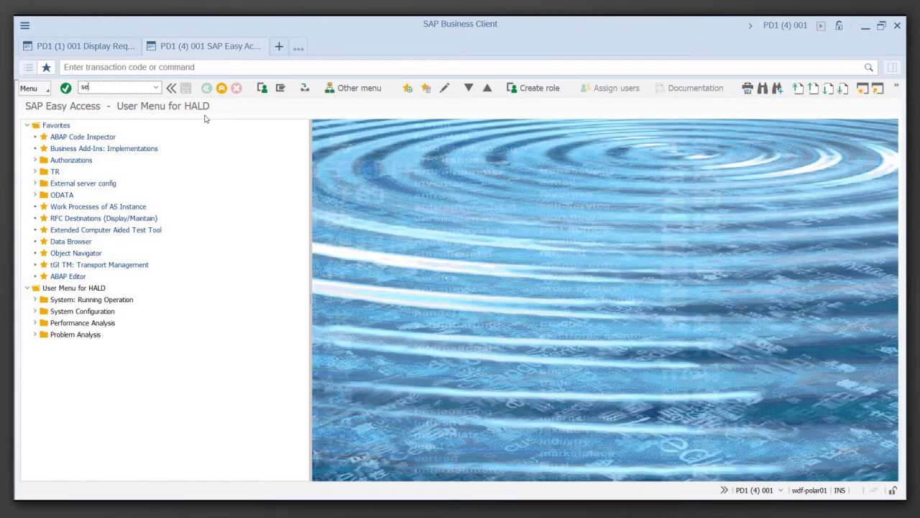
pyautogui.write('38')
pyautogui.press('Return')
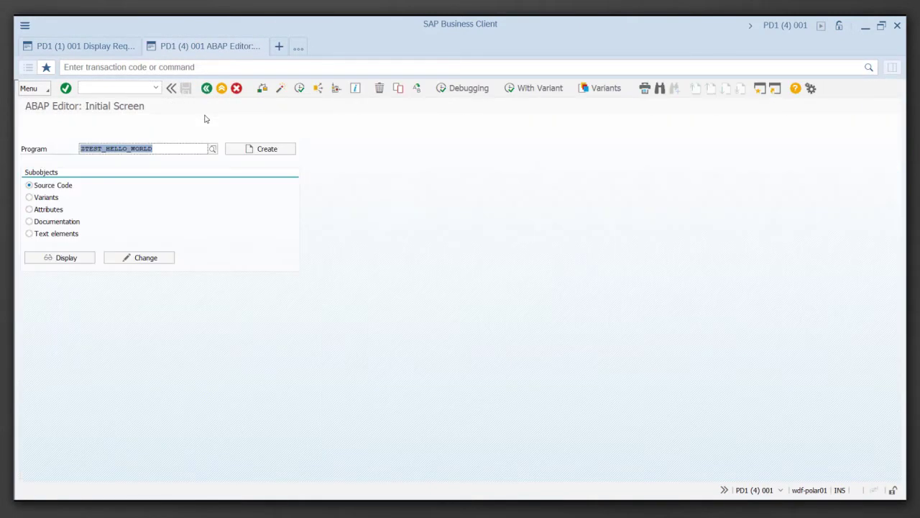
pyautogui.click(263, 151)
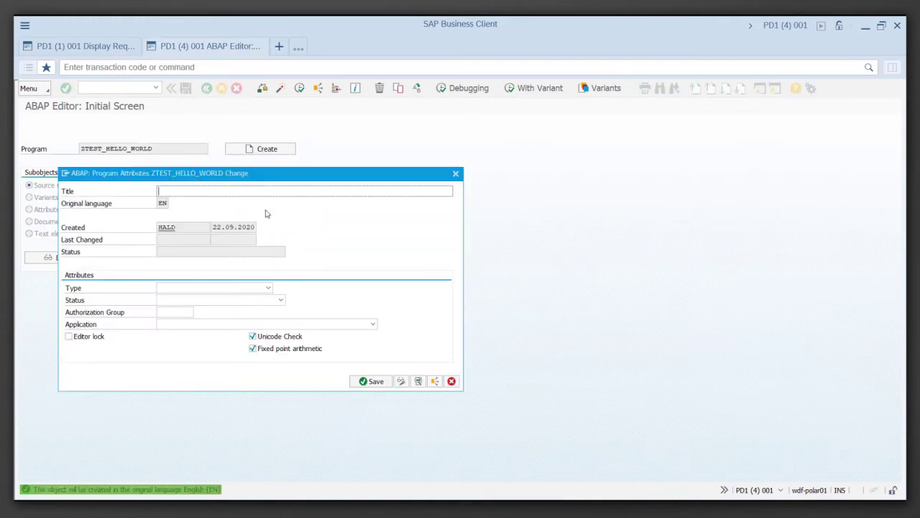
pyautogui.write('He')
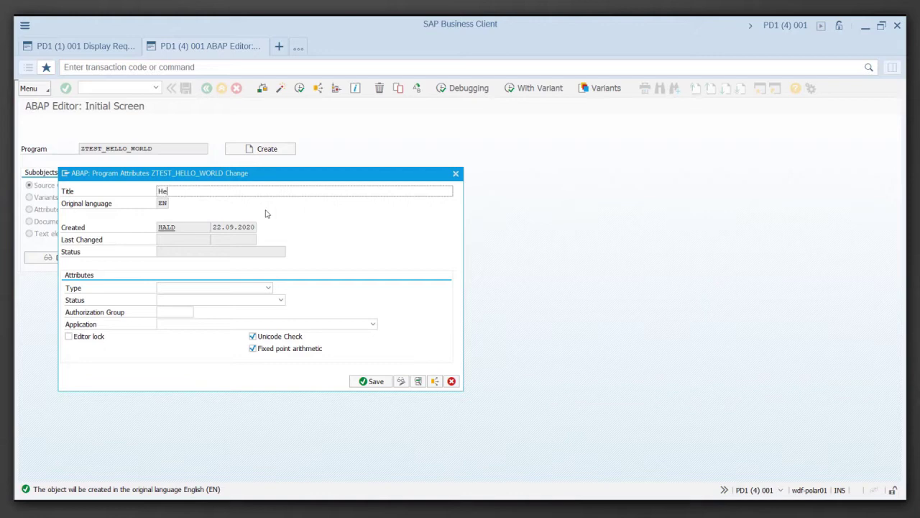
pyautogui.write('llo World')
pyautogui.click(268, 287)
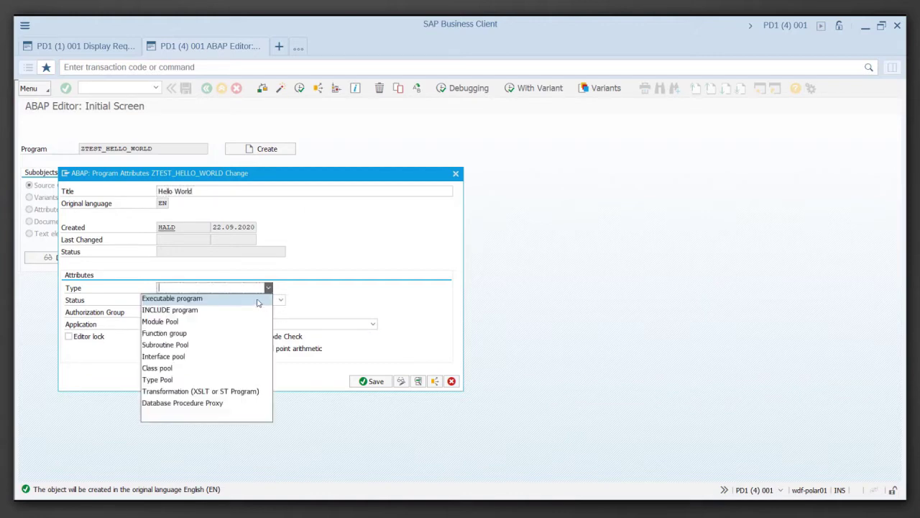
pyautogui.click(258, 302)
# - Save the program in package ZTEST and record it on request PD1K903823
pyautogui.click(372, 405)
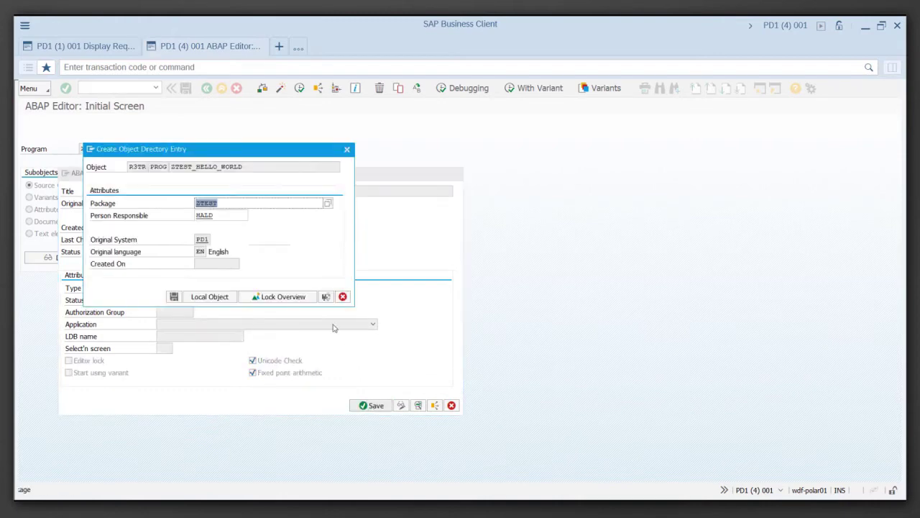
pyautogui.write('ZTEST')
pyautogui.click(174, 297)
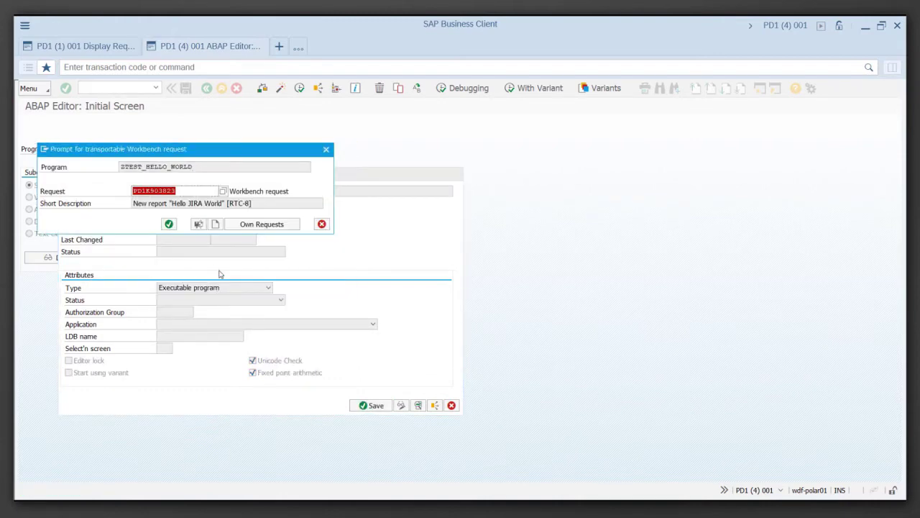
pyautogui.click(192, 188)
pyautogui.click(169, 224)
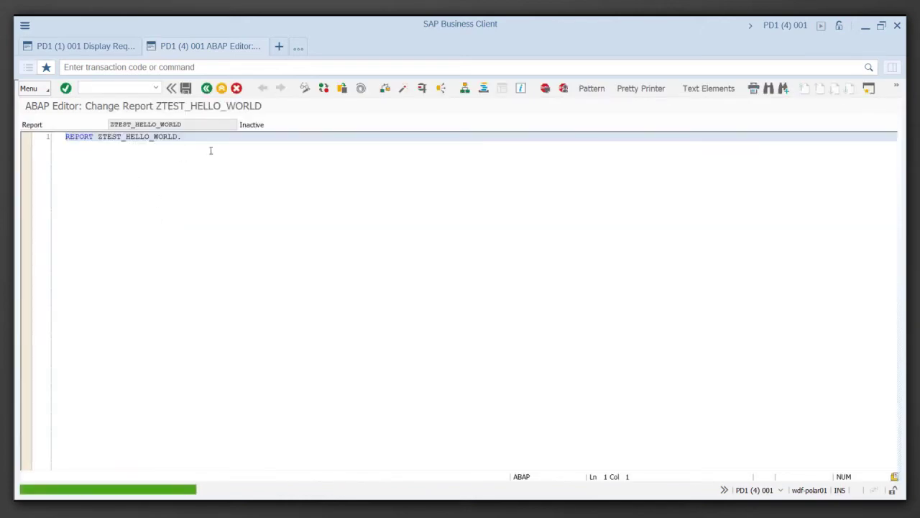
# - Add cl_demo_output=>display_text( text = 'Hello World' ). below the REPORT line, then check and activate
pyautogui.click(208, 135)
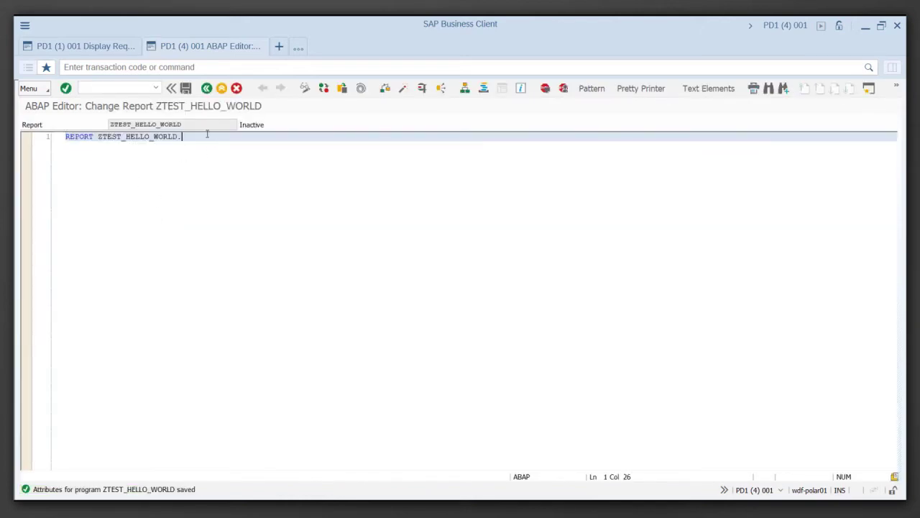
pyautogui.press('Return')
pyautogui.press('Return')
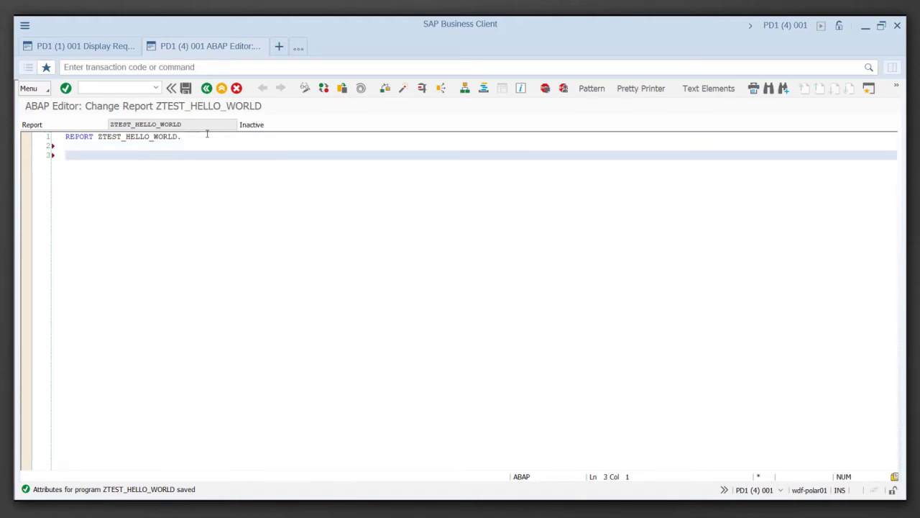
pyautogui.write('cl_demo_output=>display')
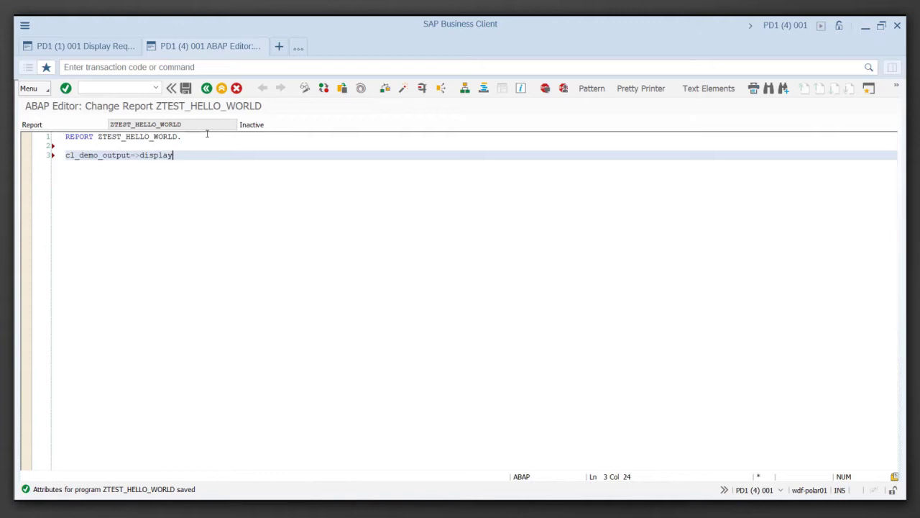
pyautogui.write("_text( text = 'Hello World' )")
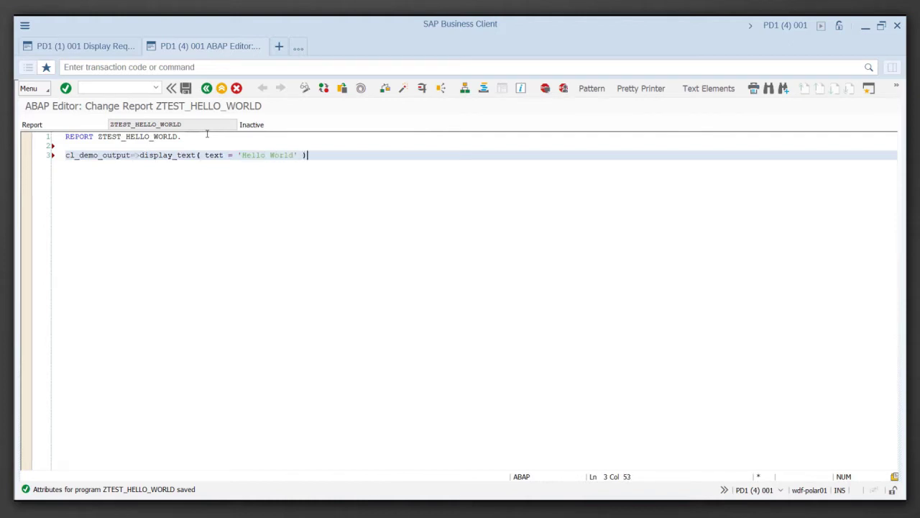
pyautogui.write('.')
pyautogui.click(384, 90)
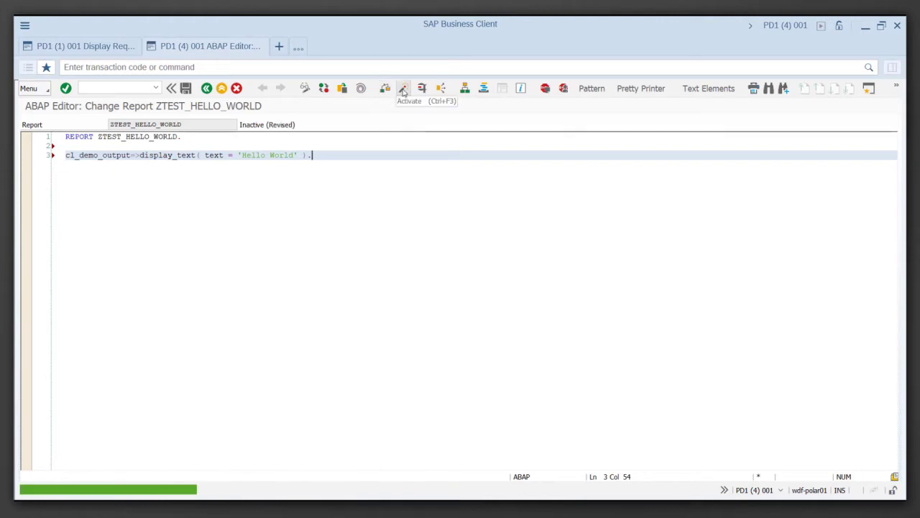
pyautogui.click(403, 91)
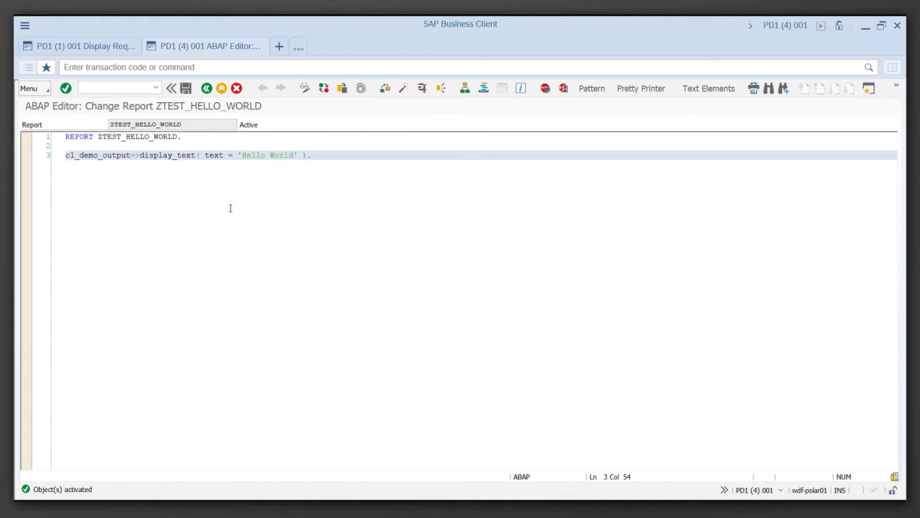
# - Execute the report with F8 and close its Hello World output
pyautogui.press('F8')
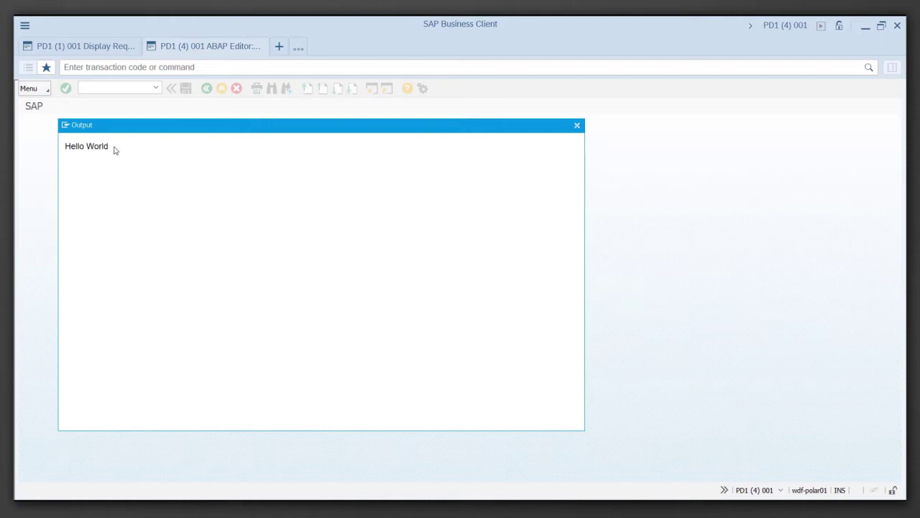
pyautogui.click(576, 125)
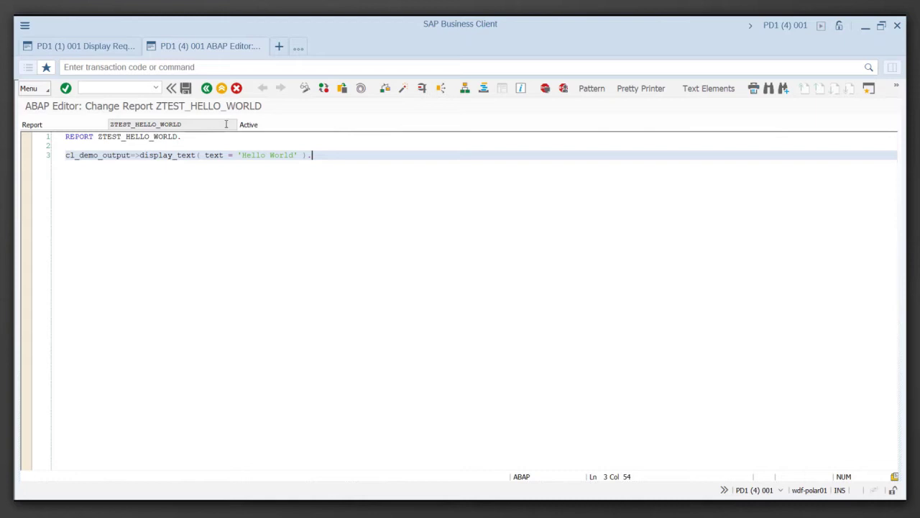
# - Release task PD1K903824 and then request PD1K903823 from the modifiable request list
pyautogui.click(87, 48)
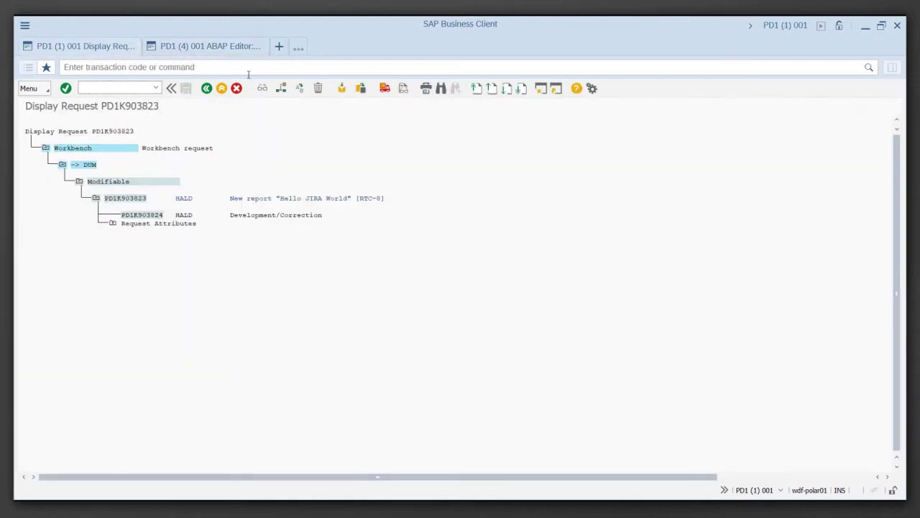
pyautogui.click(206, 89)
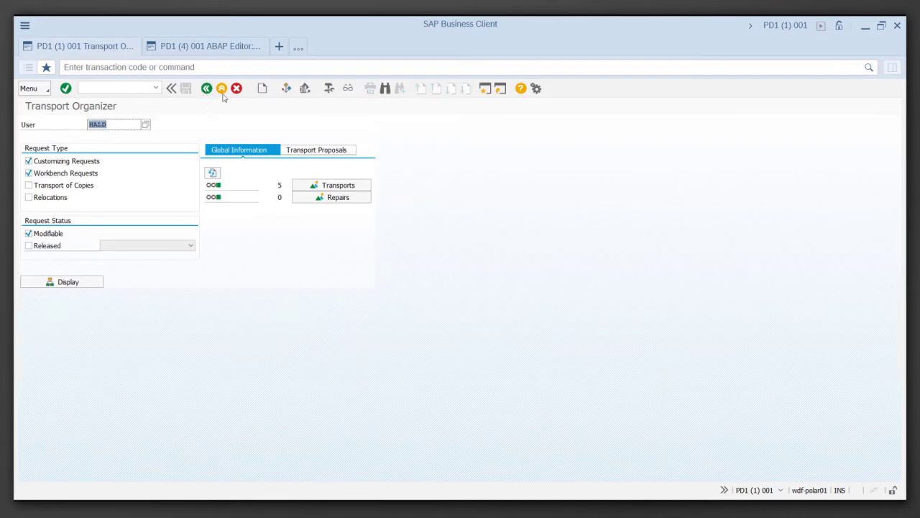
pyautogui.click(62, 281)
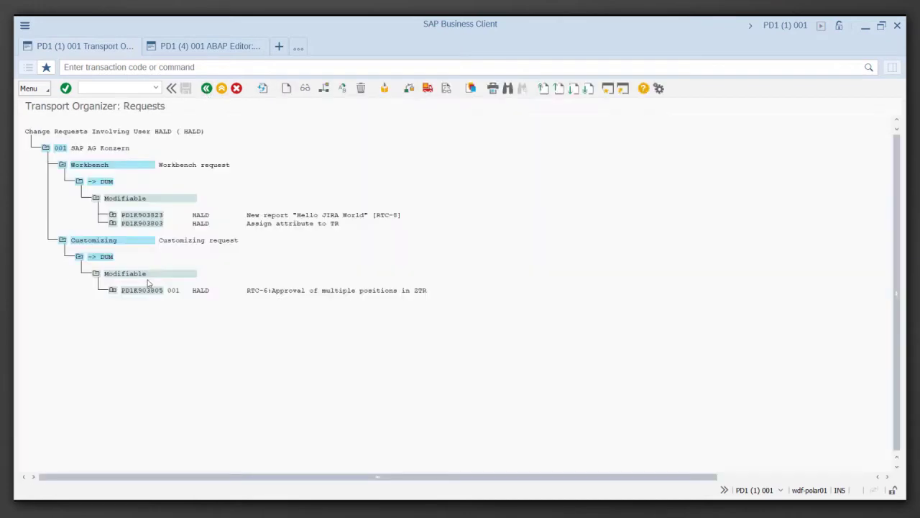
pyautogui.click(112, 215)
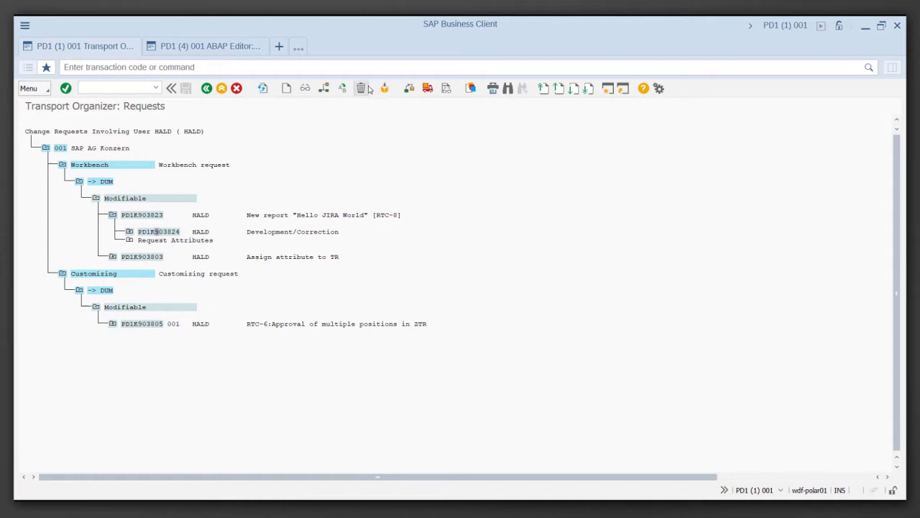
pyautogui.click(428, 88)
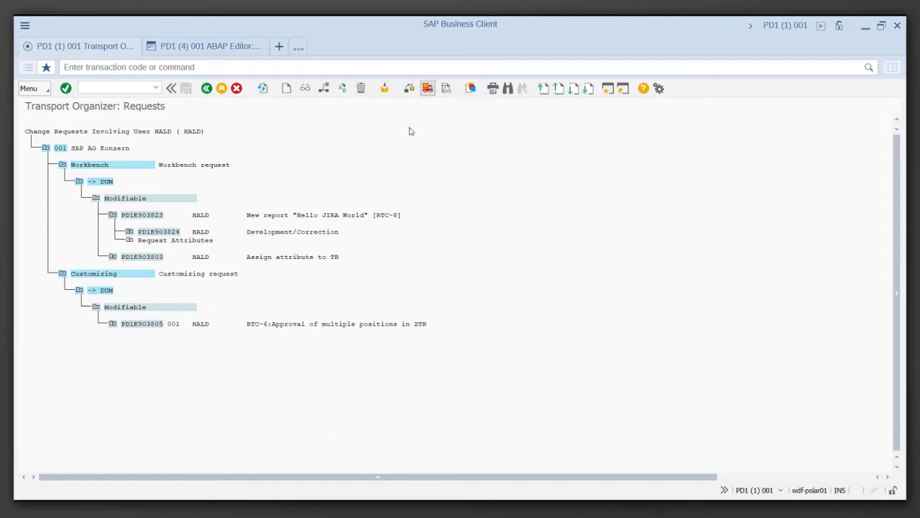
pyautogui.click(429, 88)
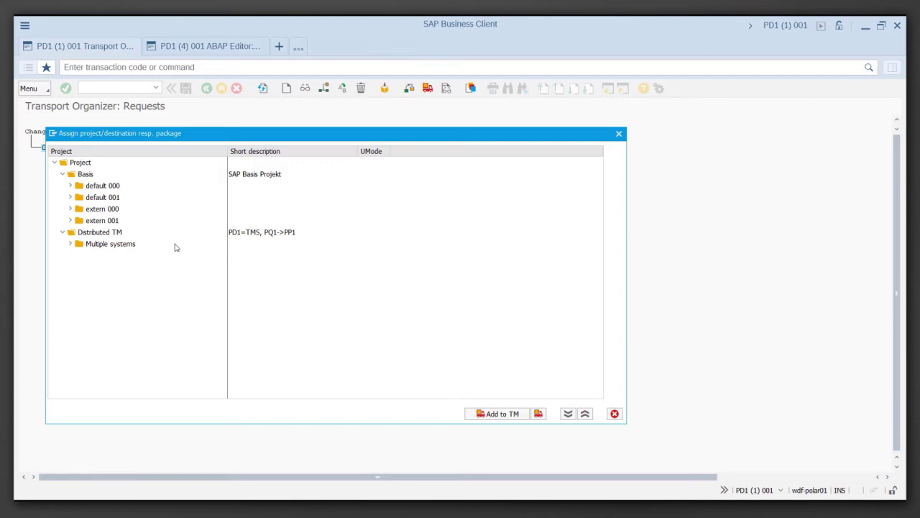
# - Assign PD1K903823 to Basis project default 001 and add it to transport management
pyautogui.click(97, 199)
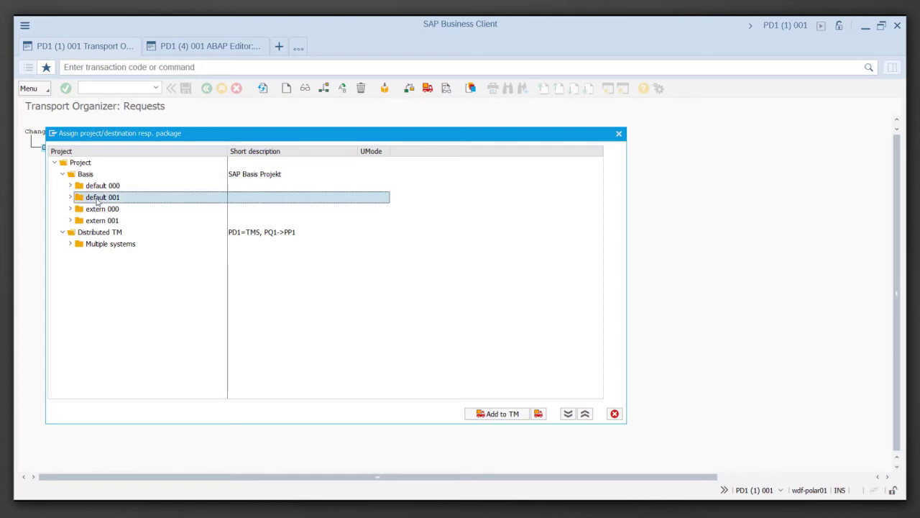
pyautogui.click(515, 416)
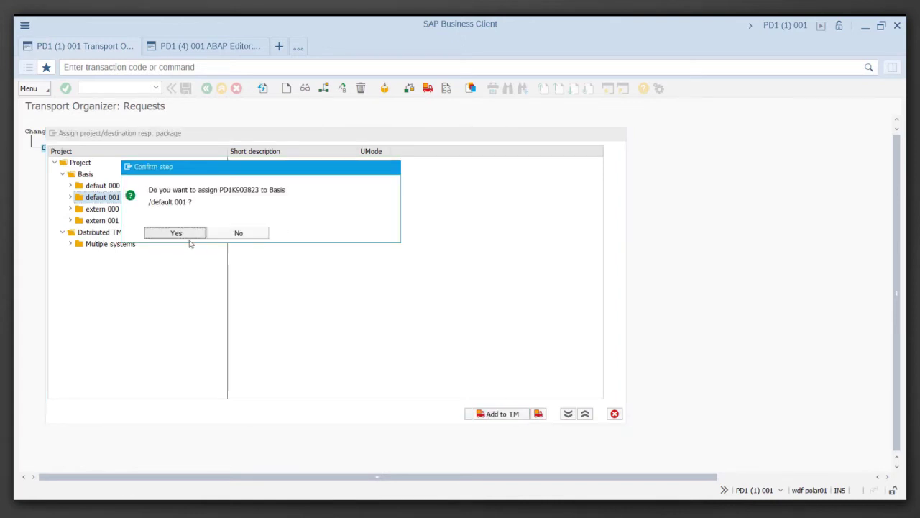
pyautogui.click(182, 234)
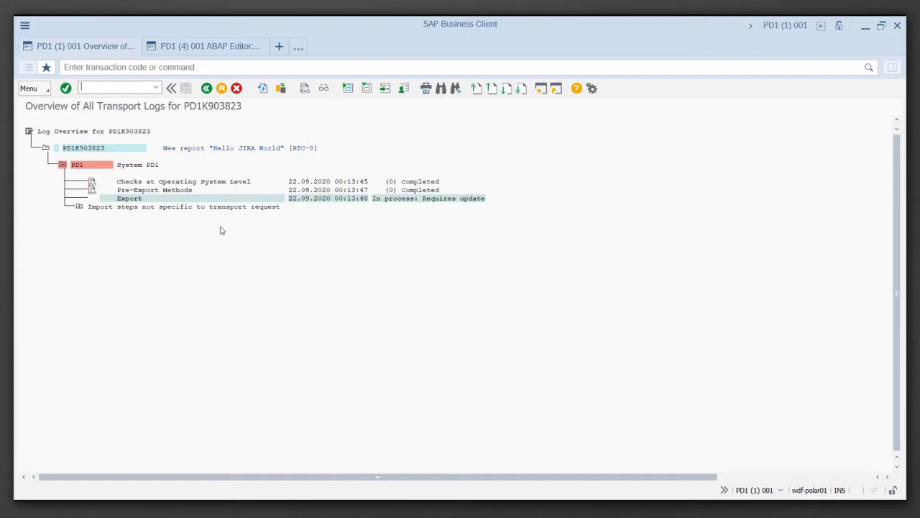
# - Return to the request list, then enter /n/rtc/tm for SmartChange Transport Management
pyautogui.click(206, 88)
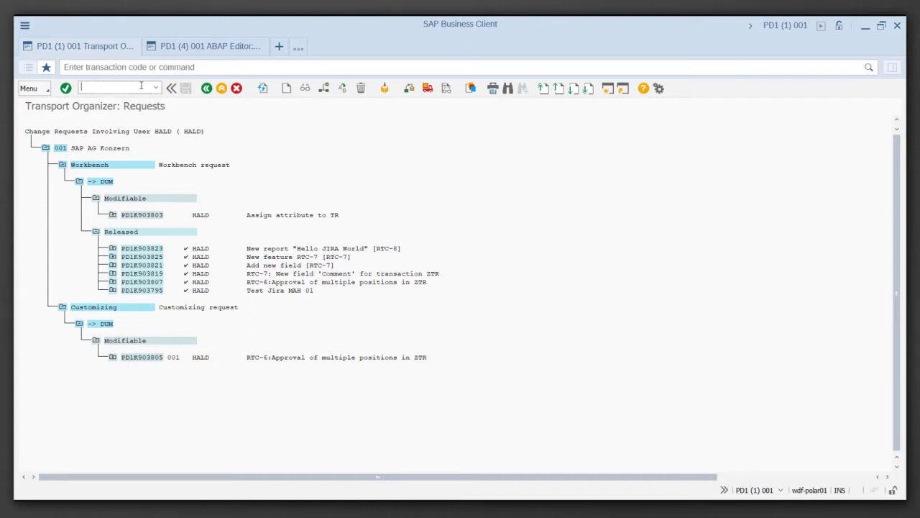
pyautogui.write('/n/rtc/tm')
# - Run /n/rtc/tm and open the Workflow Monitor listing 86 exported requests by transport level
pyautogui.press('Return')
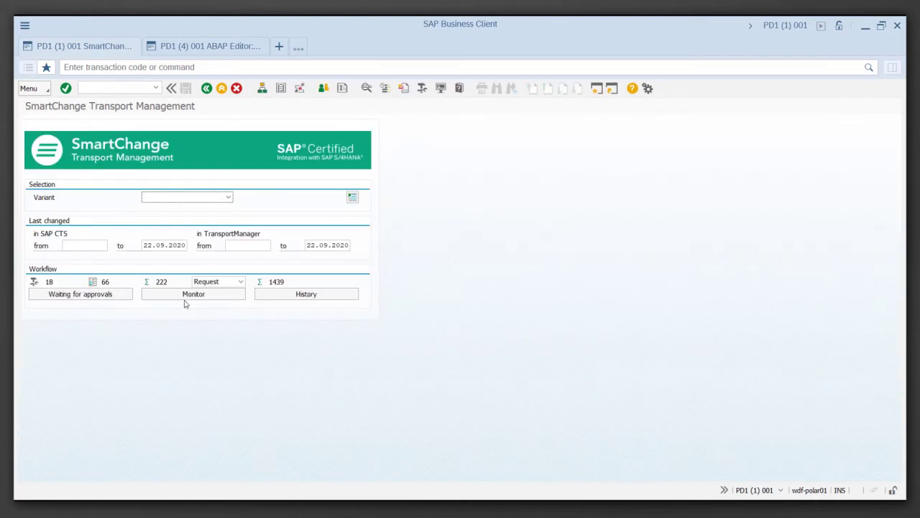
pyautogui.click(186, 296)
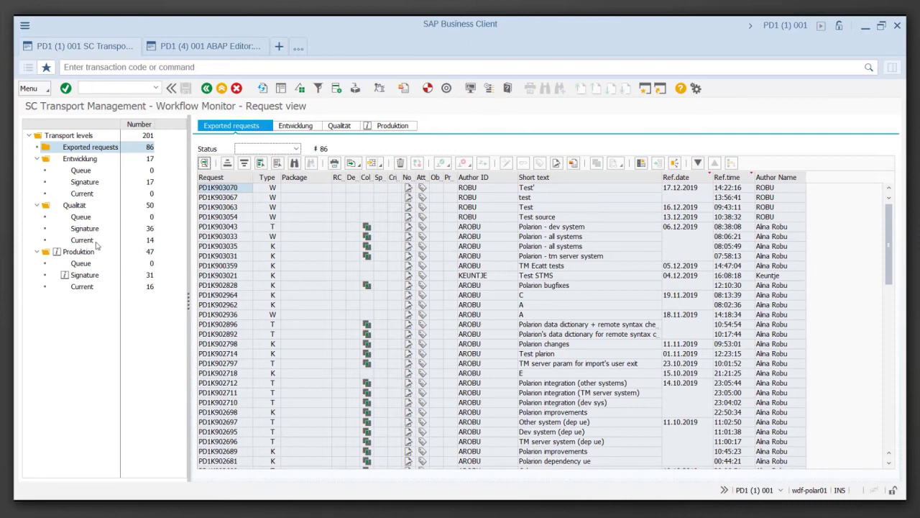
# - Show the current requests at the Qualität transport level
pyautogui.click(91, 244)
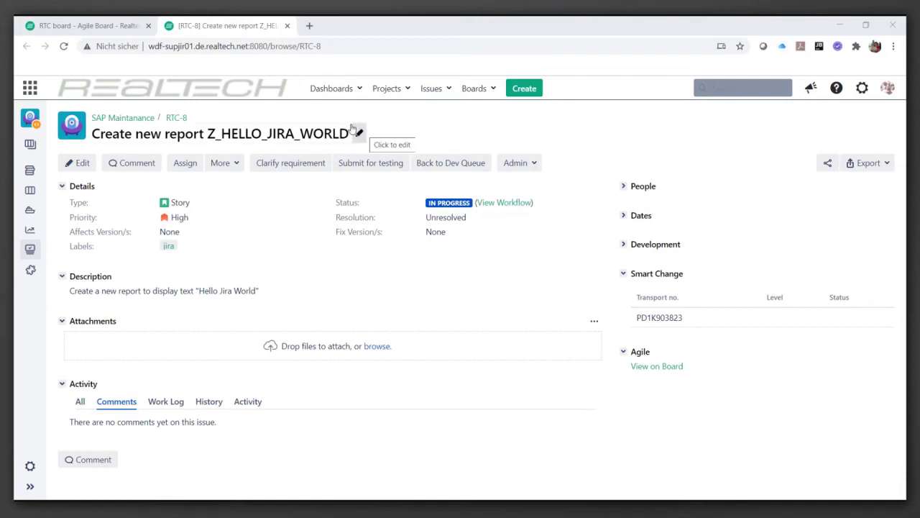
# - Refresh RTC-8 and expand transport PD1K903823 to show its content and technical approvals
pyautogui.click(64, 47)
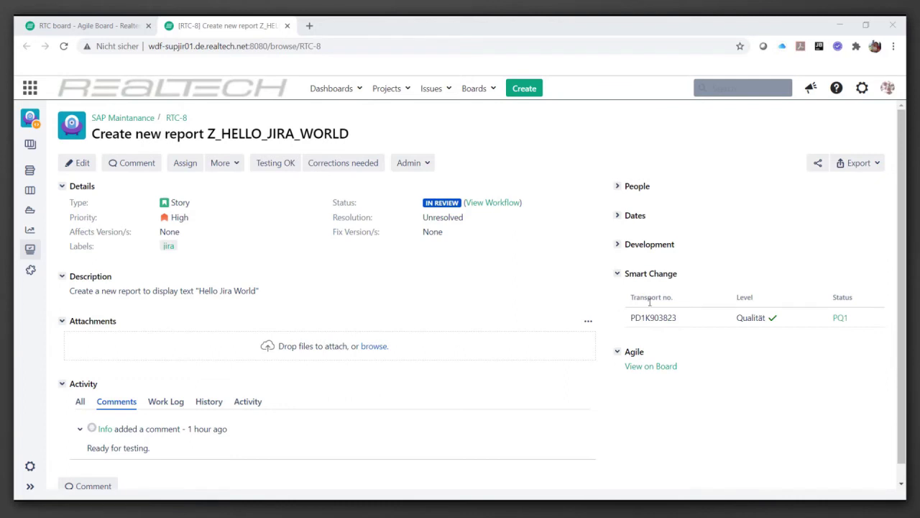
pyautogui.click(706, 317)
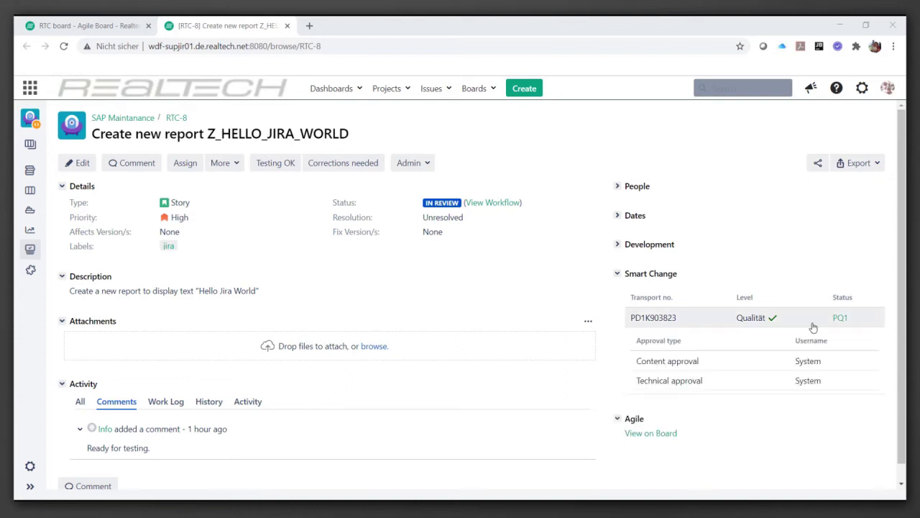
pyautogui.moveTo(836, 323)
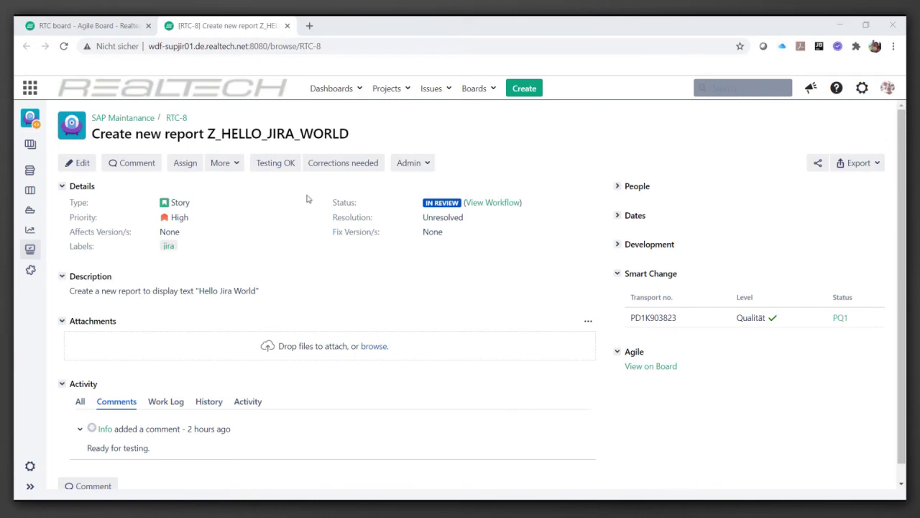
# - Confirm Testing OK on Jira issue RTC-8
pyautogui.click(283, 168)
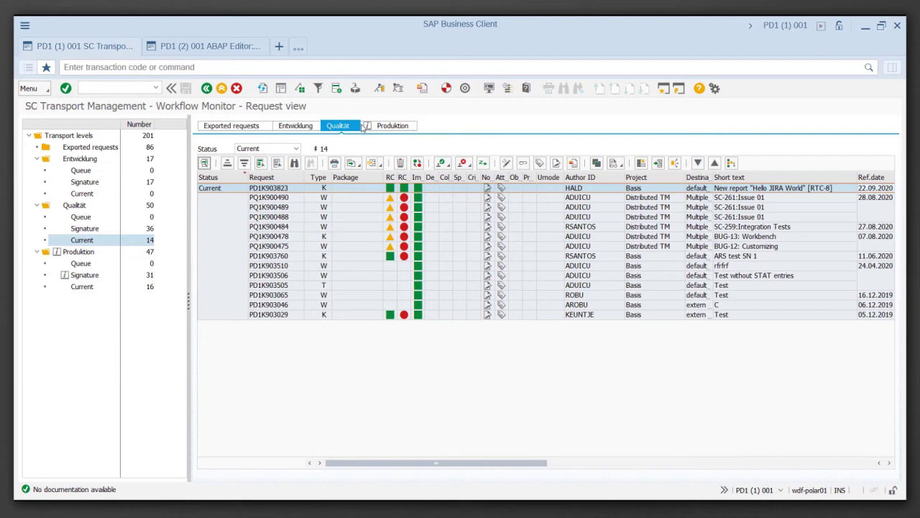
# - Refresh the monitor and list the 32 Produktion requests awaiting signature
pyautogui.click(263, 88)
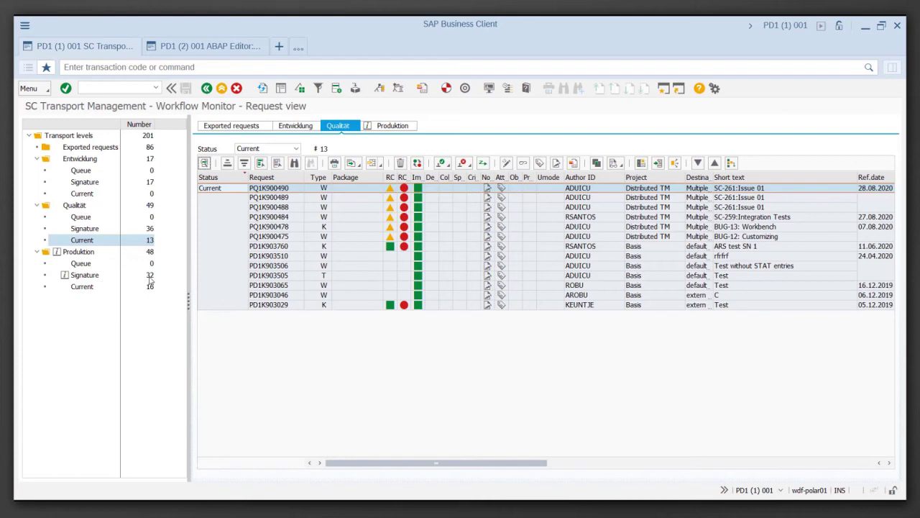
pyautogui.click(149, 276)
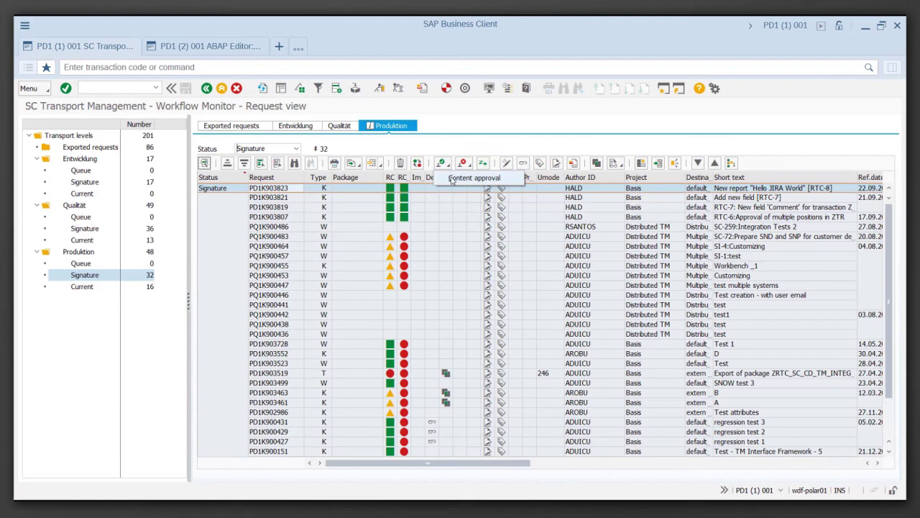
# - Give content approval to PD1K903823, then view the 17 current Produktion requests
pyautogui.click(447, 164)
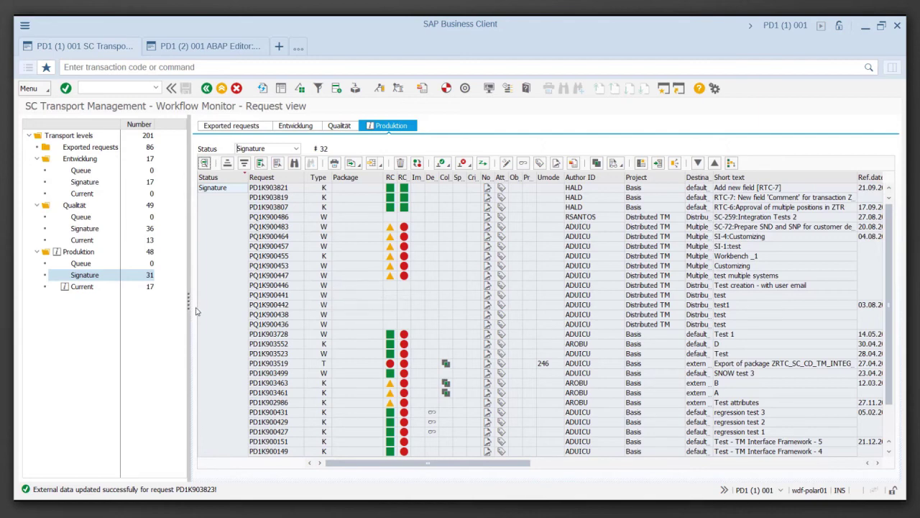
pyautogui.click(81, 286)
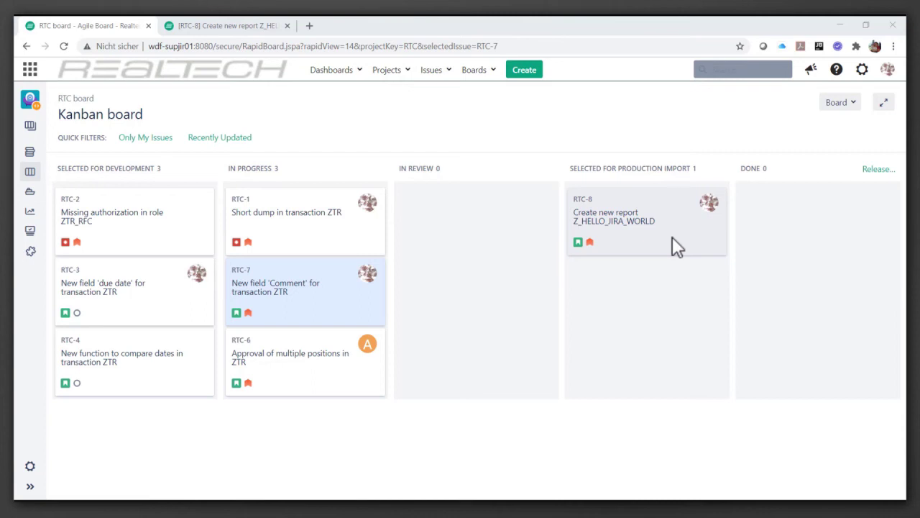
# - Open RTC-8 'Create new report Z_HELLO_JIRA_WORLD' from the Selected for Production Import column
pyautogui.click(673, 240)
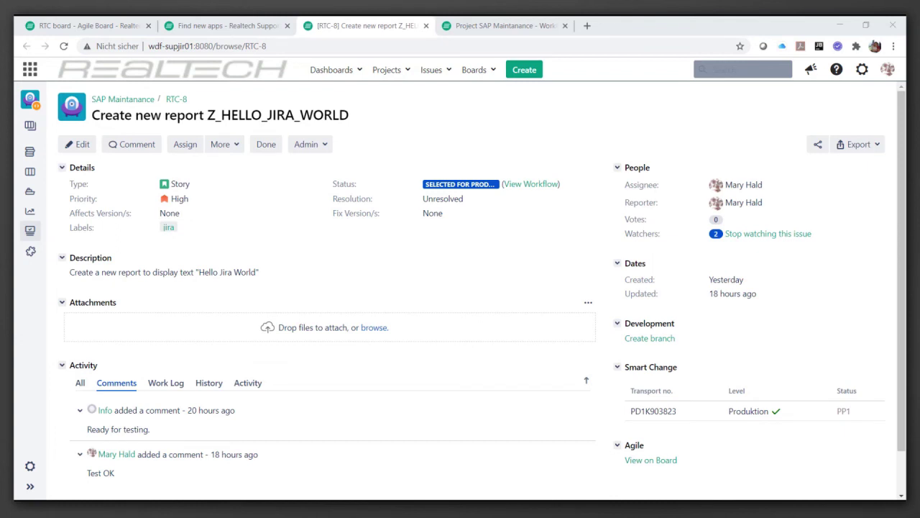
# - Expand PD1K903823's import details, showing it imported into PP1 with return code 0
pyautogui.click(848, 415)
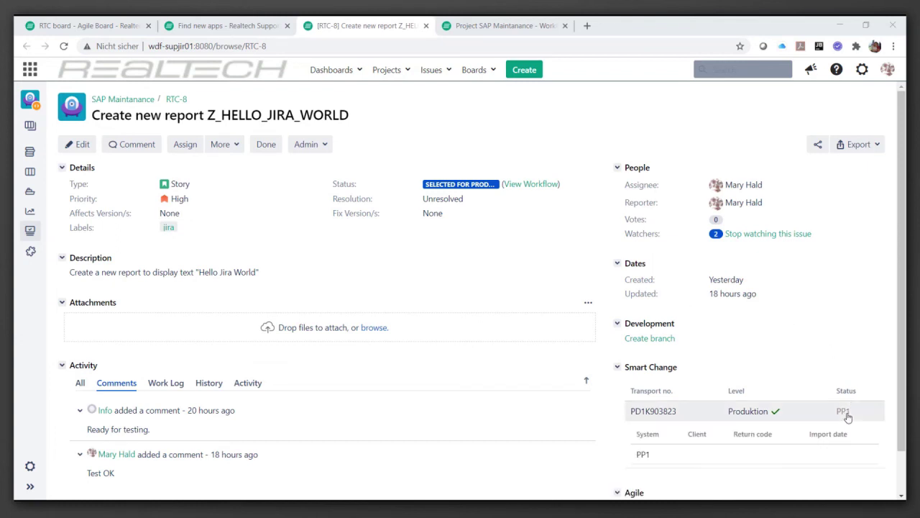
pyautogui.click(848, 416)
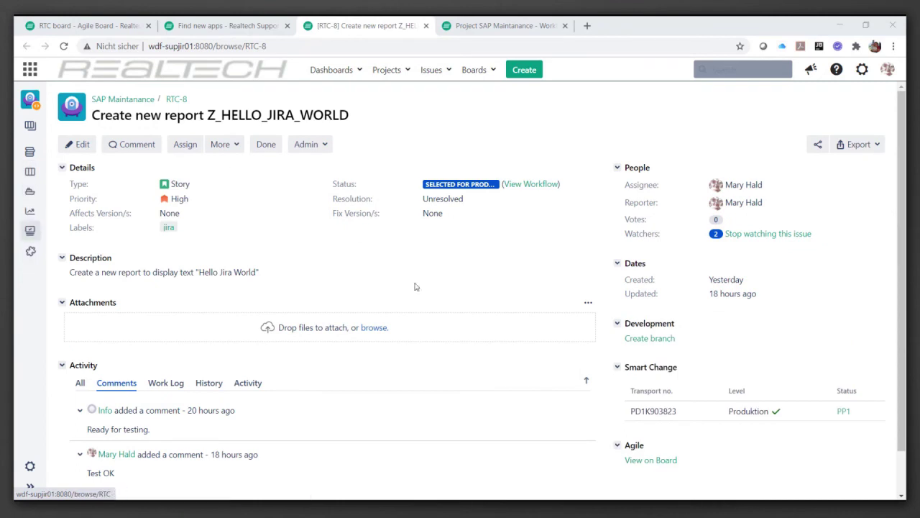
pyautogui.click(826, 408)
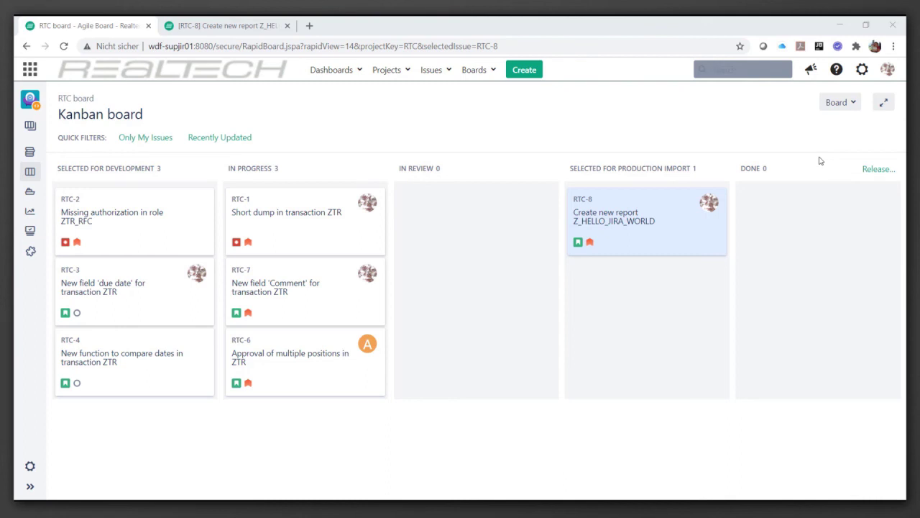
# - Open Manage apps from the gear menu and confirm with the administrator password
pyautogui.click(862, 69)
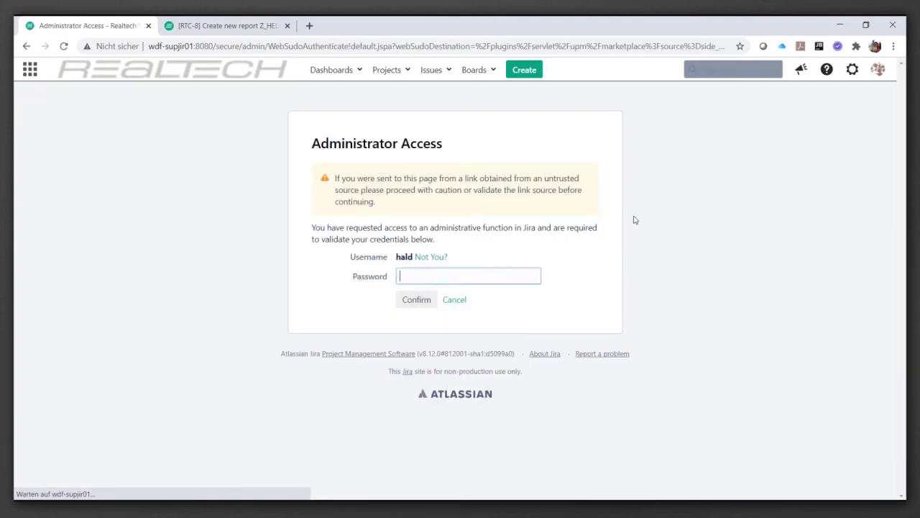
pyautogui.write('••••••••')
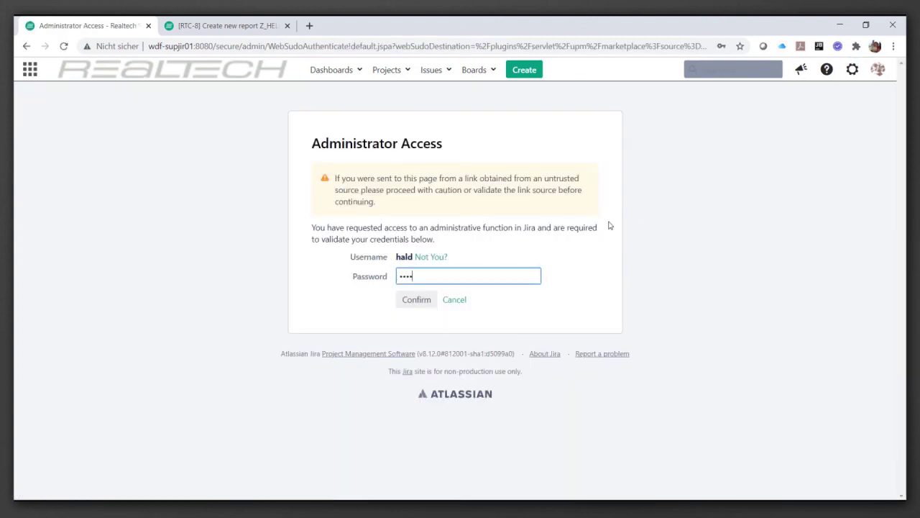
pyautogui.write('••')
pyautogui.press('Return')
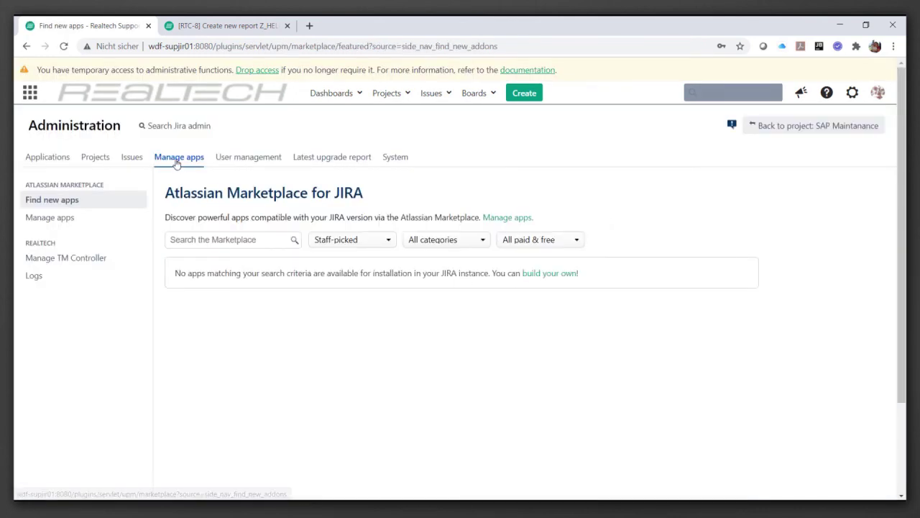
# - Open Manage TM Controller, try adding an empty controller, then cancel, keeping PD1 and SE1
pyautogui.click(45, 263)
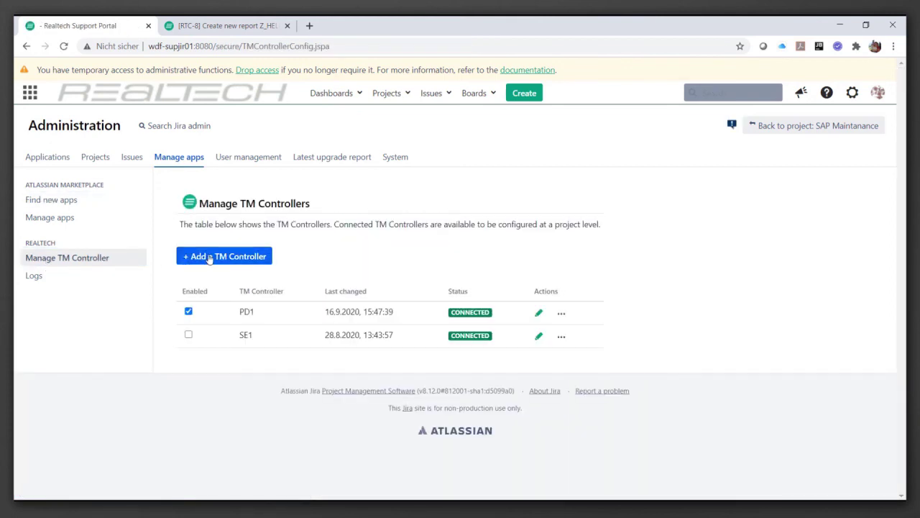
pyautogui.click(209, 257)
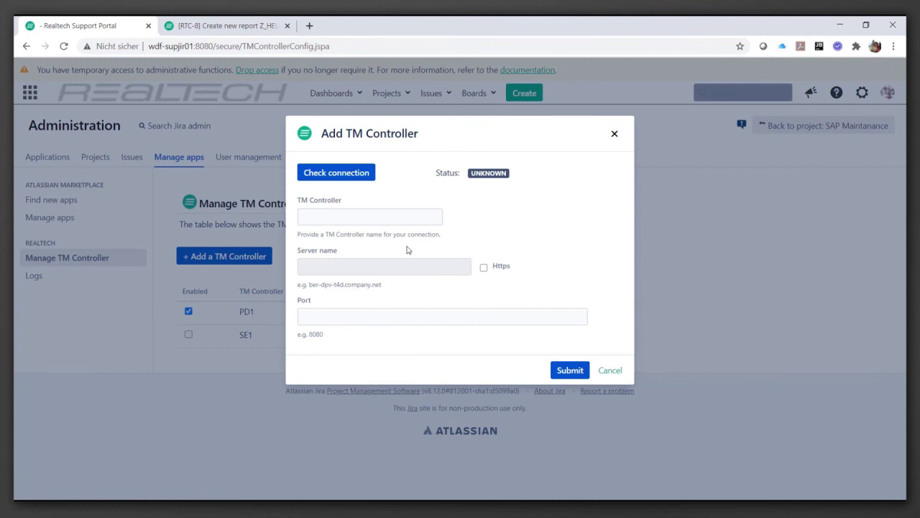
pyautogui.click(573, 374)
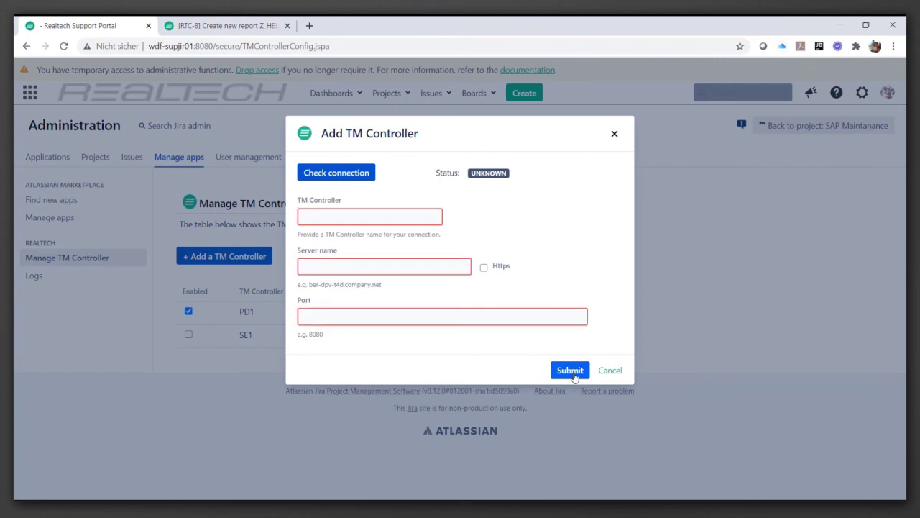
pyautogui.click(618, 372)
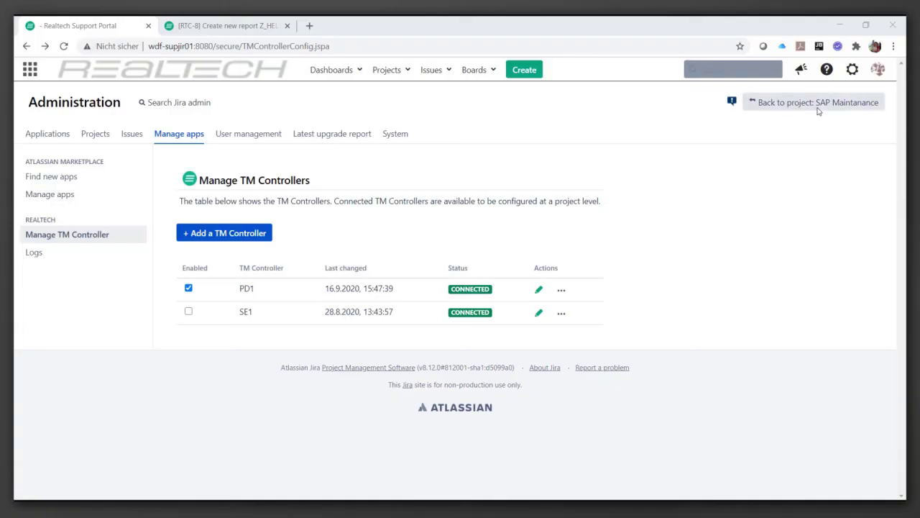
# - Return to the SAP Maintanance project settings and open its Realtech Settings page (TM Controller PD1, client 001)
pyautogui.click(818, 105)
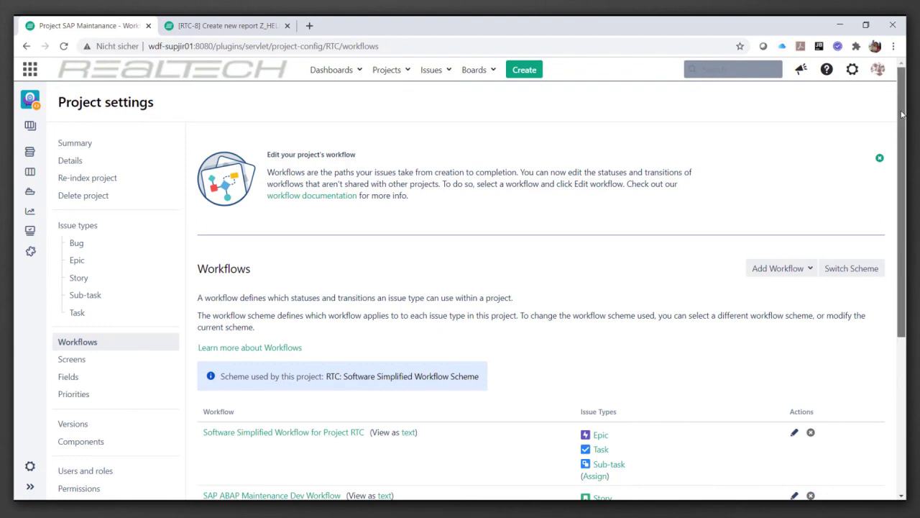
pyautogui.moveTo(902, 115); pyautogui.dragTo(902, 143)
pyautogui.scroll(-3, 902, 143)
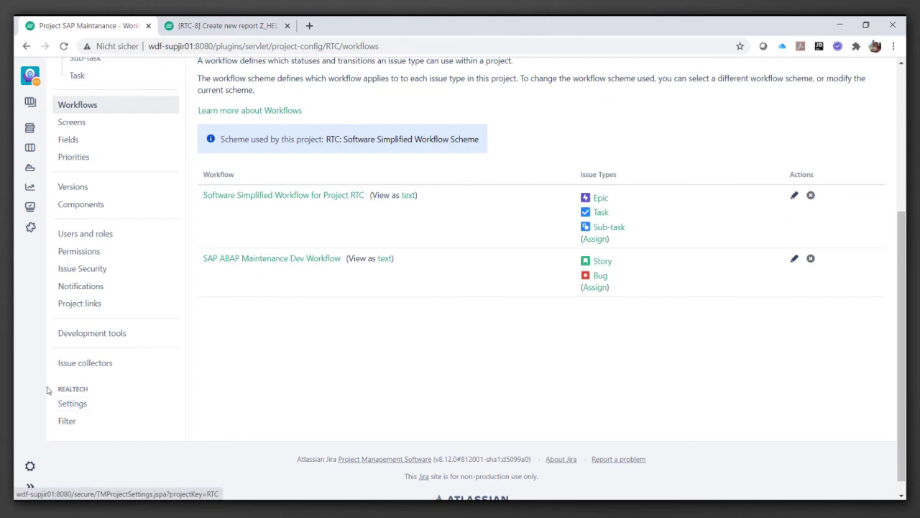
pyautogui.click(80, 407)
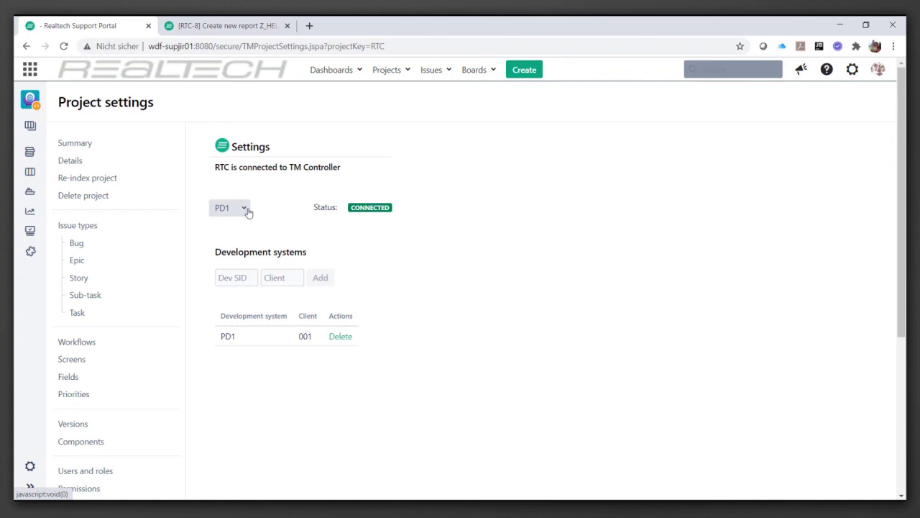
# - Keep PD1 as the TM Controller, then open the project's Realtech Filter settings
pyautogui.click(245, 208)
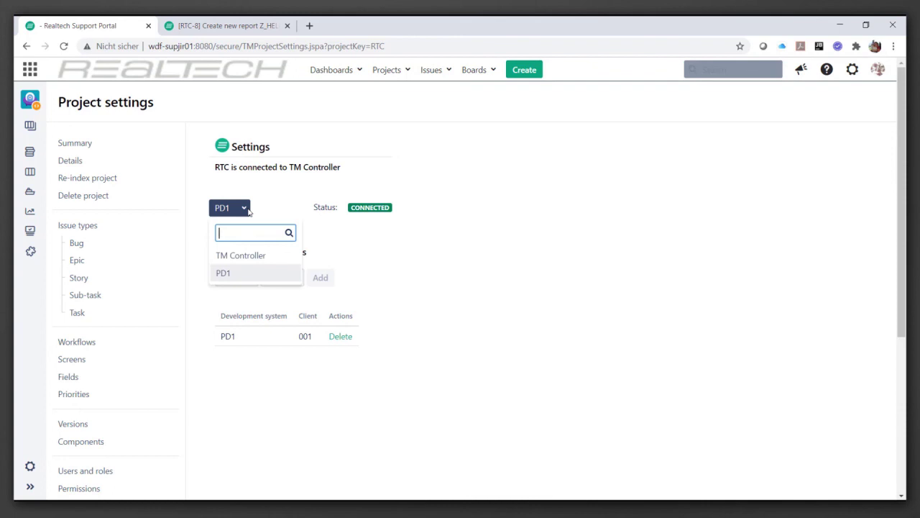
pyautogui.click(284, 207)
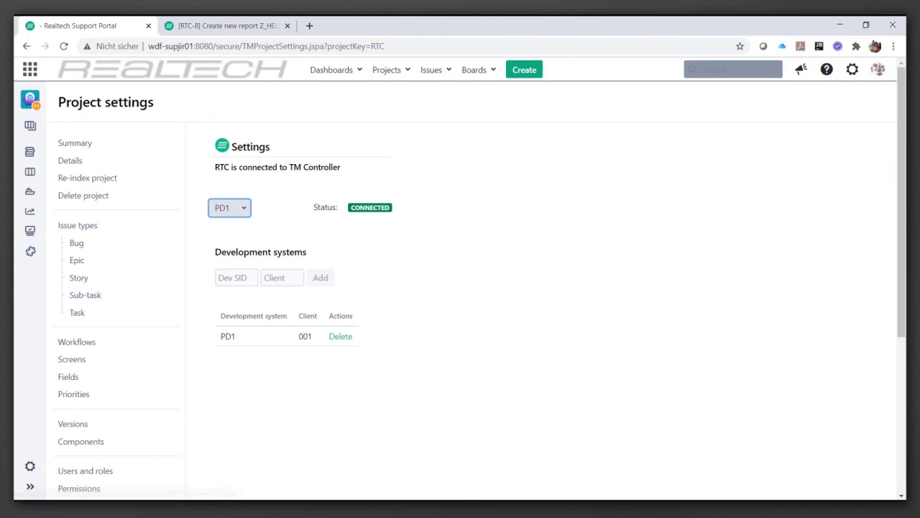
pyautogui.scroll(-4, 602, 339)
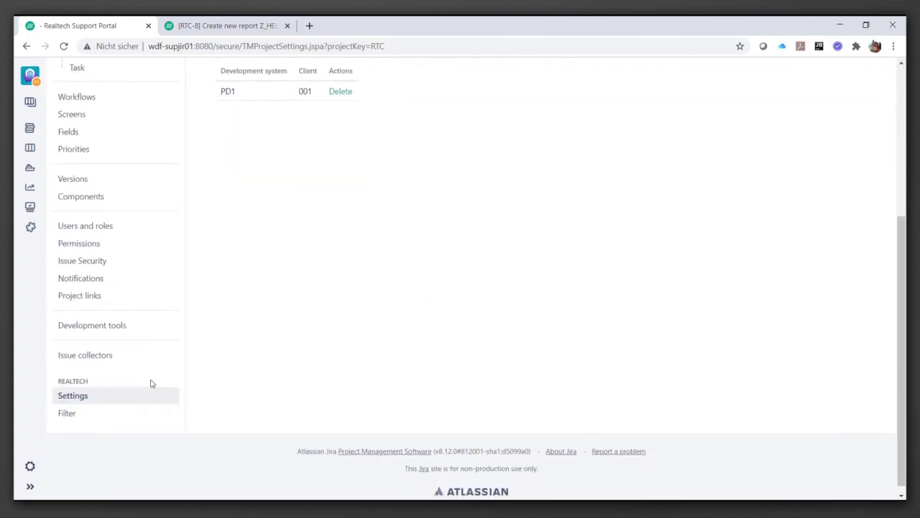
pyautogui.click(70, 413)
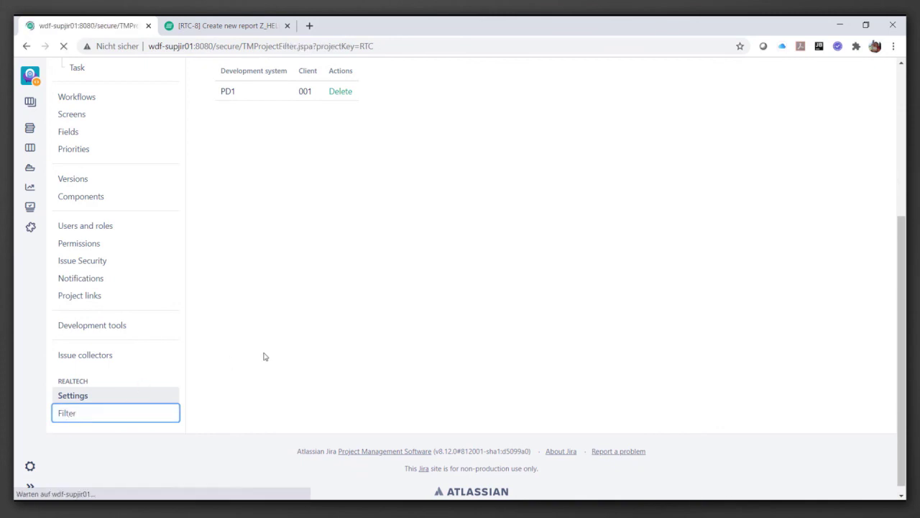